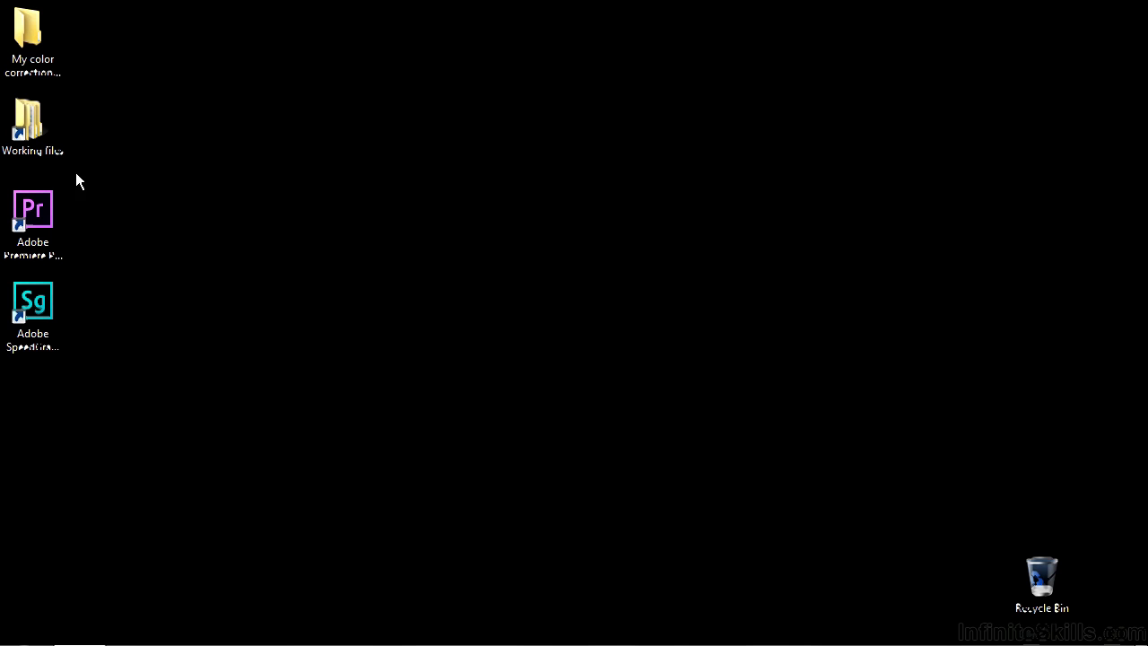
Open examples.prproj from Working files > Premiere Pro projects in Premiere Pro
{"action": "double_click", "coordinate": [41, 130]}
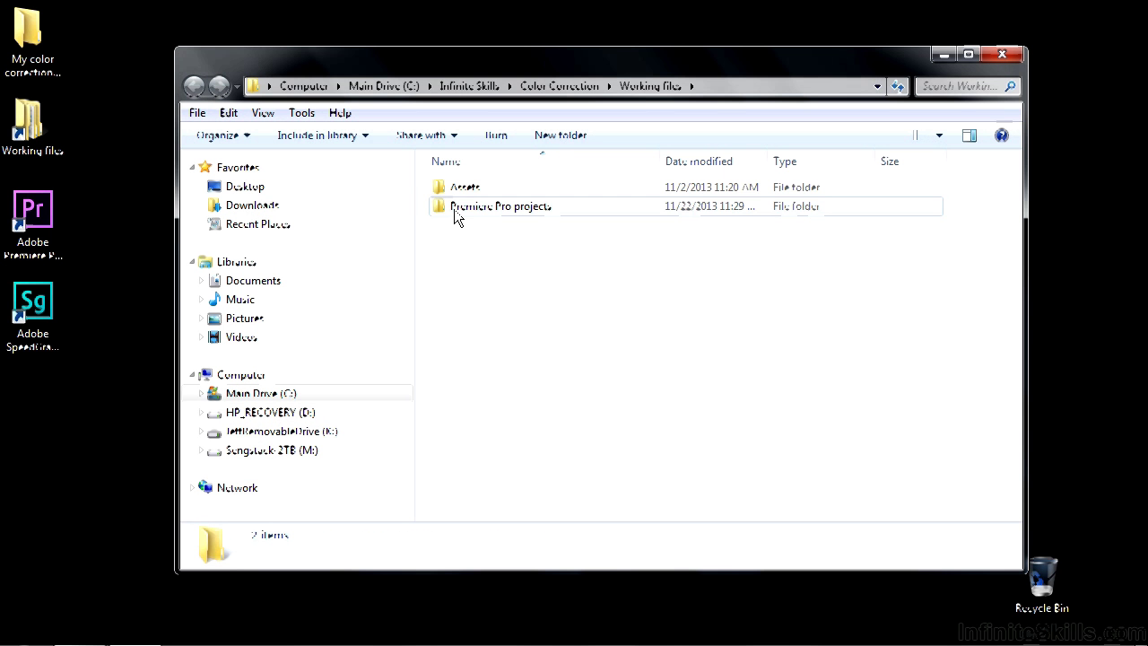
{"action": "double_click", "coordinate": [455, 207]}
{"action": "left_click", "coordinate": [455, 208]}
{"action": "double_click", "coordinate": [458, 211]}
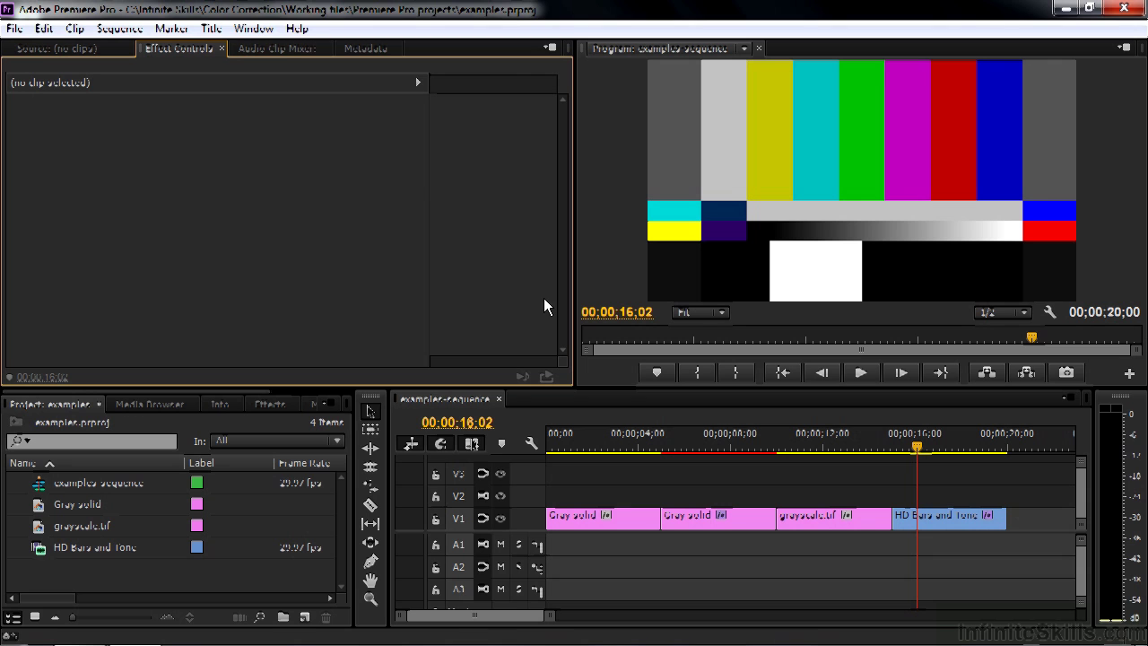
Switch Premiere Pro to the Color Correction workspace from the Window > Workspace menu
{"action": "left_click", "coordinate": [254, 29]}
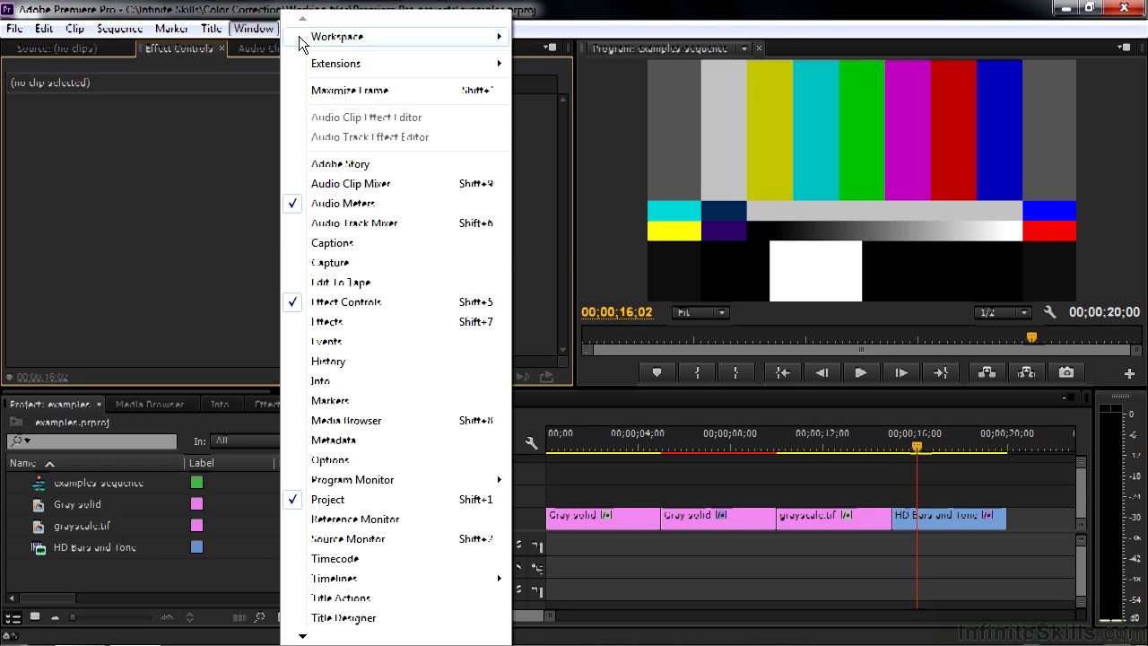
{"action": "mouse_move", "coordinate": [361, 36]}
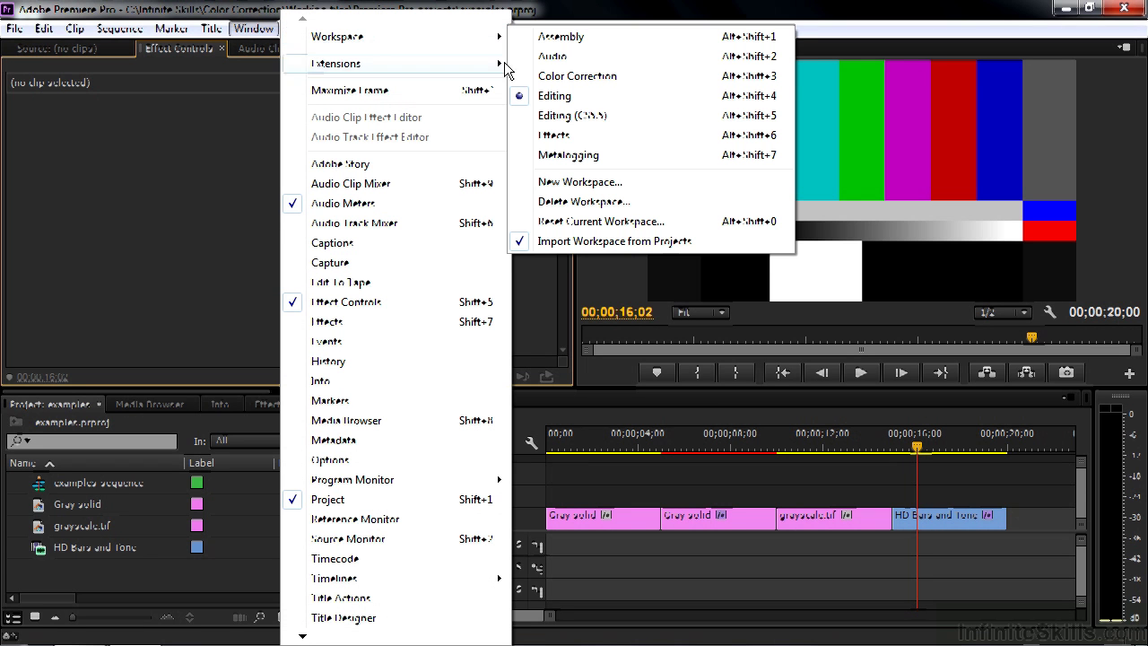
{"action": "left_click", "coordinate": [566, 76]}
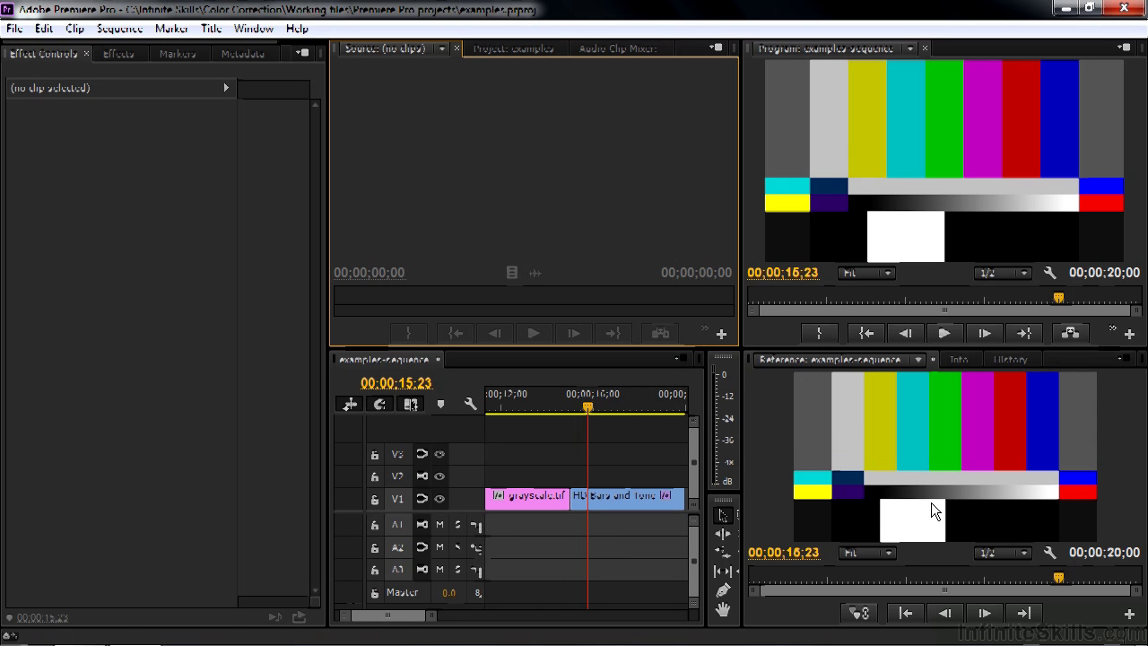
Gang the Reference monitor to the Program monitor and scrub the playhead to confirm both follow
{"action": "left_click_drag", "start_coordinate": [1058, 576], "coordinate": [950, 599]}
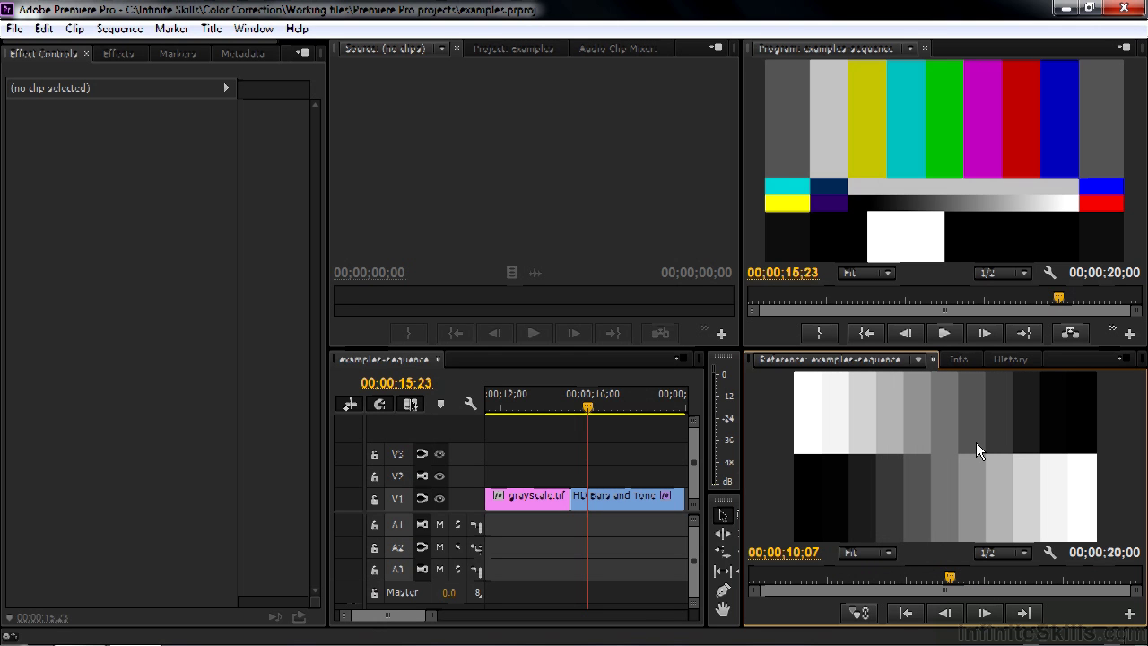
{"action": "left_click", "coordinate": [860, 613]}
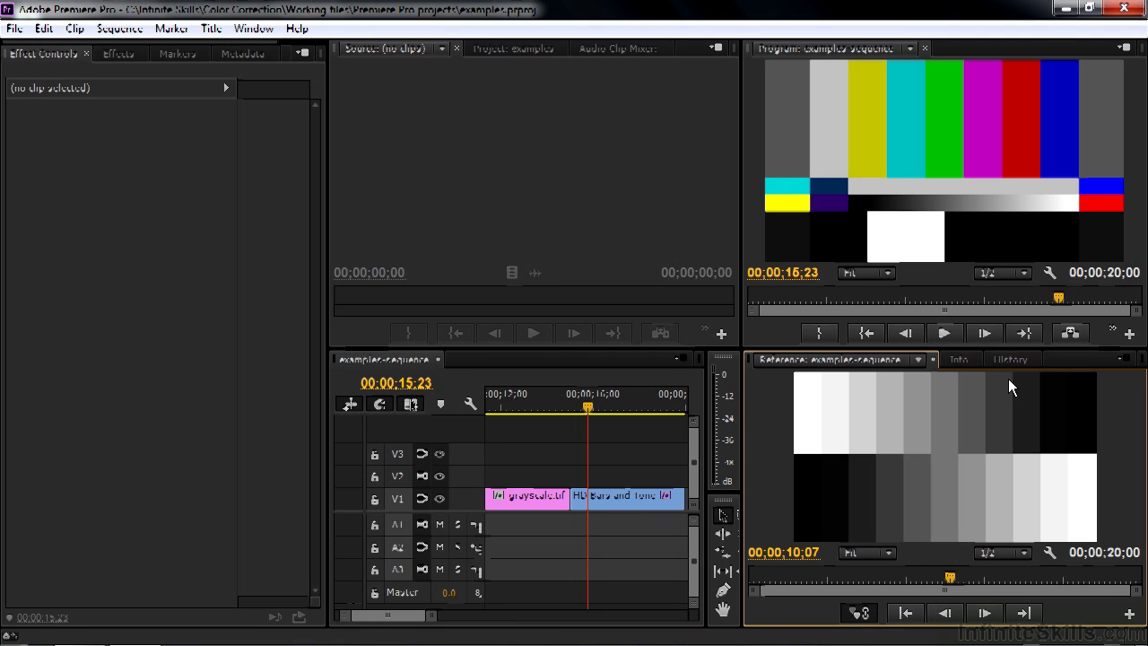
{"action": "left_click", "coordinate": [1051, 301]}
{"action": "mouse_move", "coordinate": [1051, 301]}
{"action": "left_mouse_down"}
{"action": "mouse_move", "coordinate": [1071, 301]}
{"action": "mouse_move", "coordinate": [920, 301]}
{"action": "mouse_move", "coordinate": [1077, 301]}
{"action": "mouse_move", "coordinate": [915, 301]}
{"action": "mouse_move", "coordinate": [1036, 309]}
{"action": "left_mouse_up"}
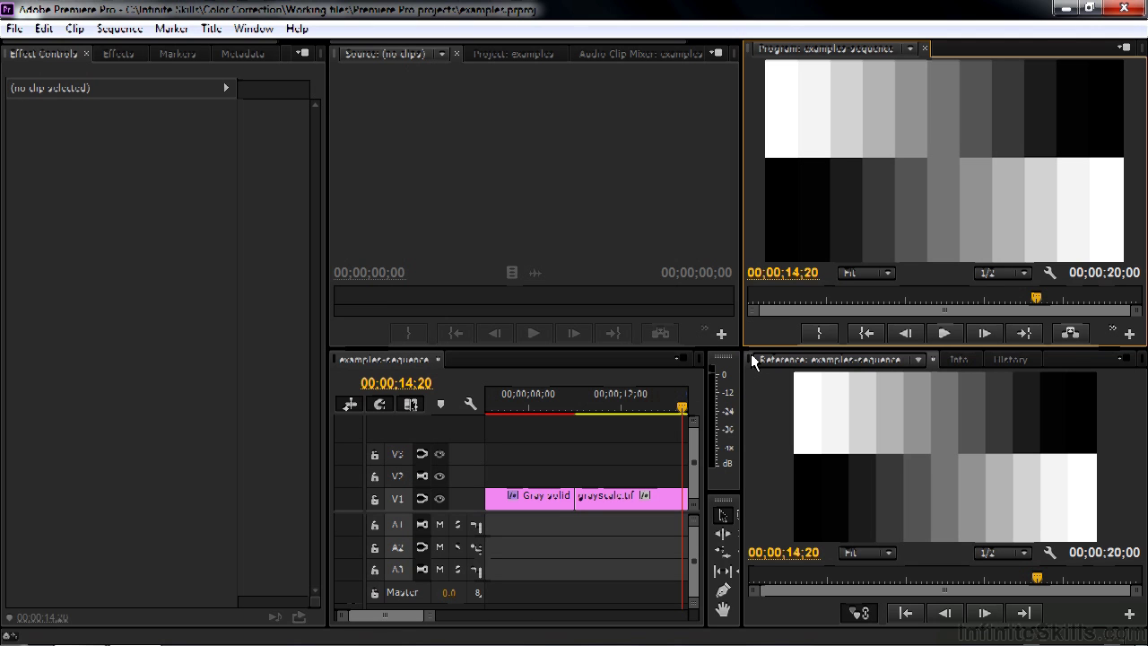
Dock the Reference monitor in the upper Source/Project frame and reorder its tabs with Reference first
{"action": "left_click_drag", "start_coordinate": [752, 363], "coordinate": [582, 182]}
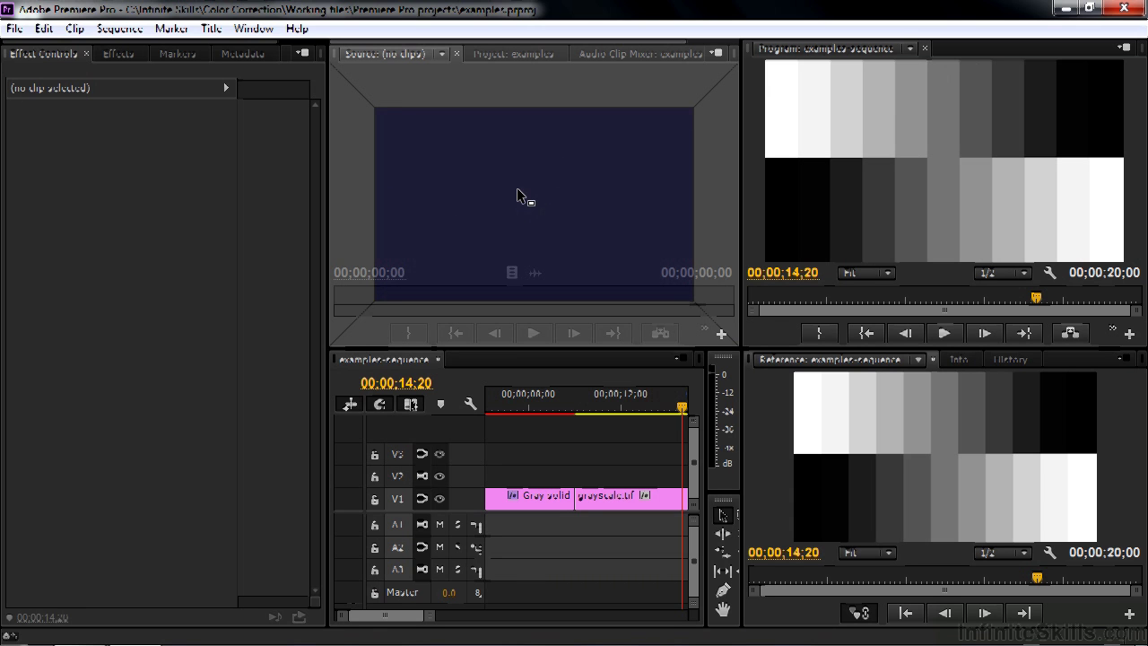
{"action": "left_click_drag", "start_coordinate": [516, 196], "coordinate": [519, 197]}
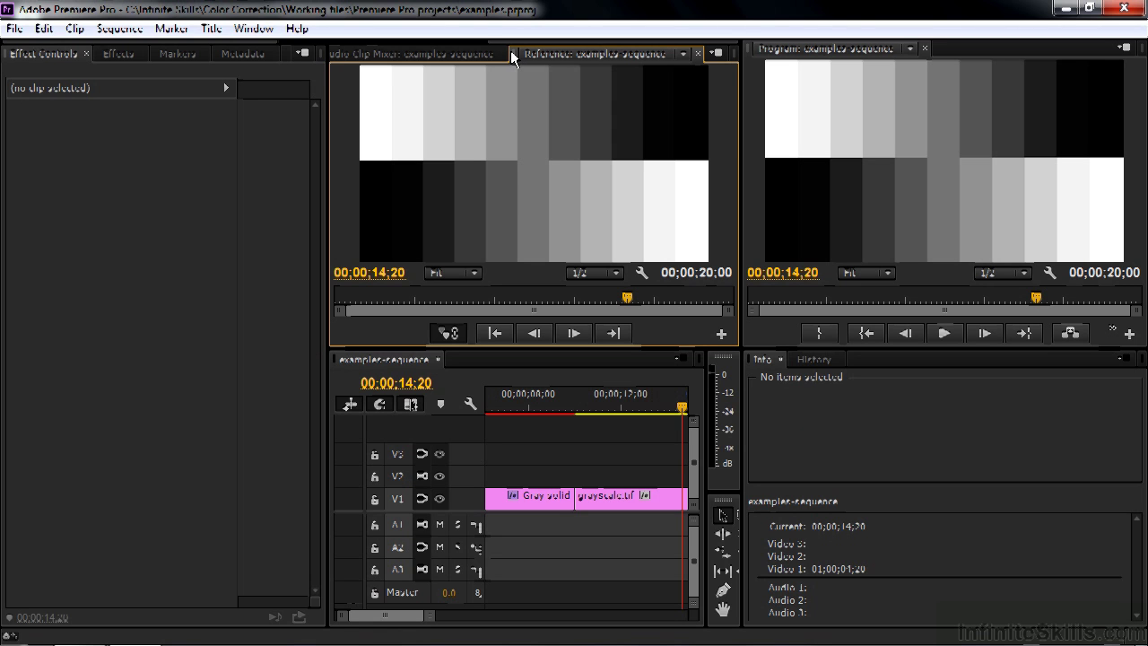
{"action": "left_click_drag", "start_coordinate": [514, 52], "coordinate": [278, 37]}
{"action": "left_click_drag", "start_coordinate": [569, 52], "coordinate": [395, 56]}
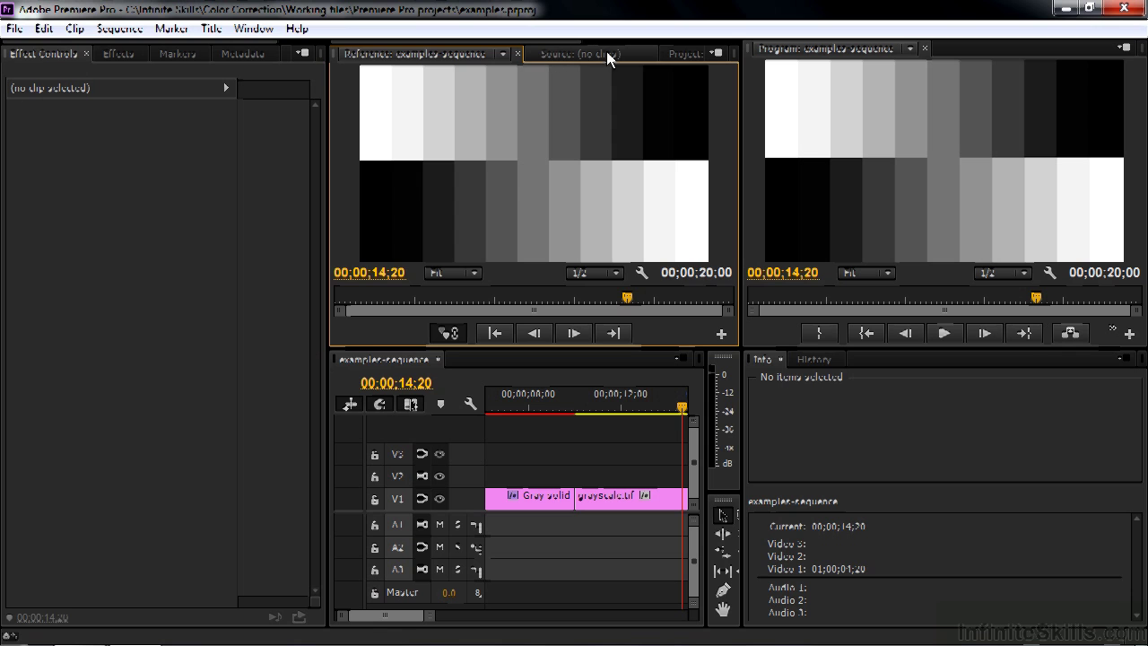
{"action": "left_click", "coordinate": [671, 54]}
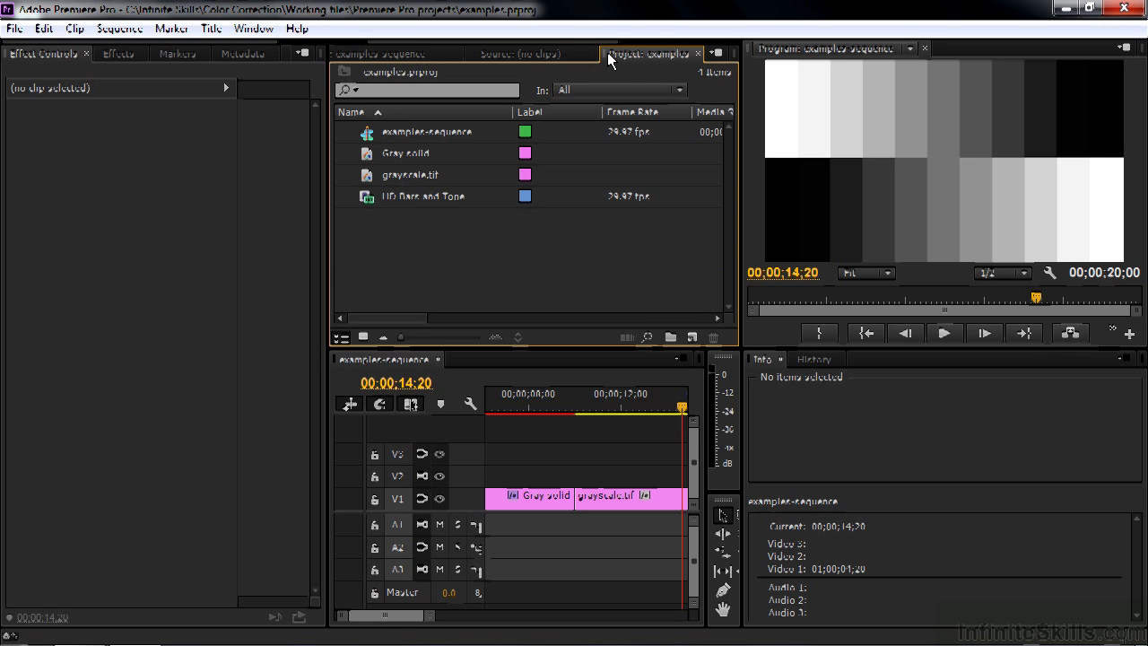
{"action": "left_click_drag", "start_coordinate": [608, 58], "coordinate": [375, 56]}
Bring Reference to the front of that frame and drag the divider down to enlarge the monitors
{"action": "left_click", "coordinate": [375, 56]}
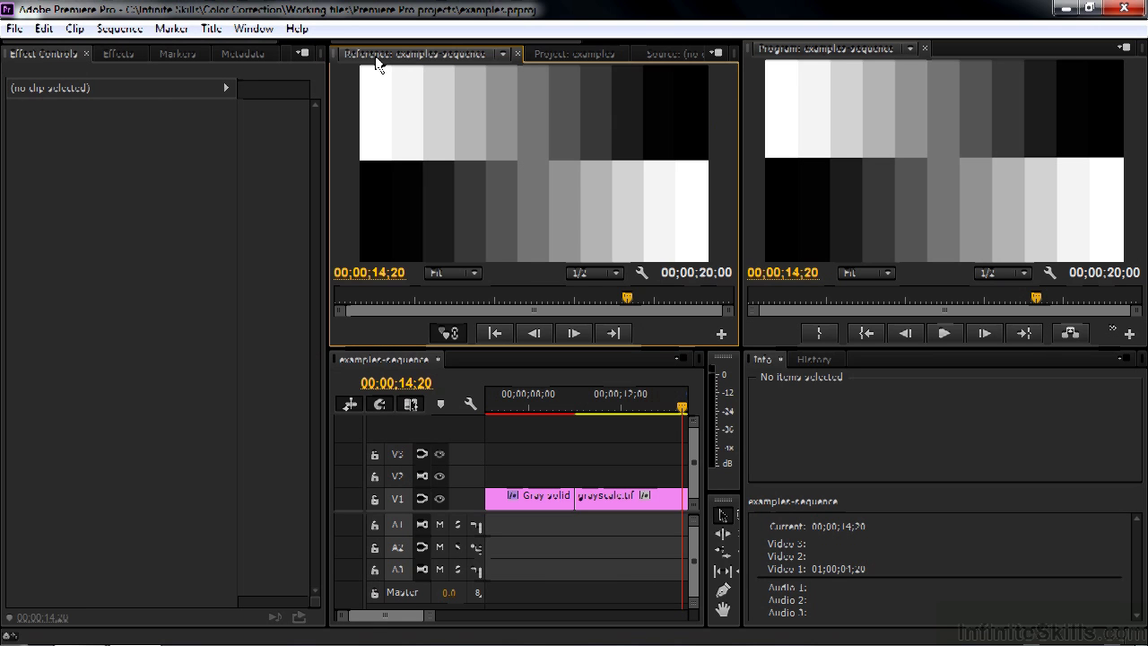
{"action": "left_click", "coordinate": [564, 54]}
{"action": "left_click", "coordinate": [635, 52]}
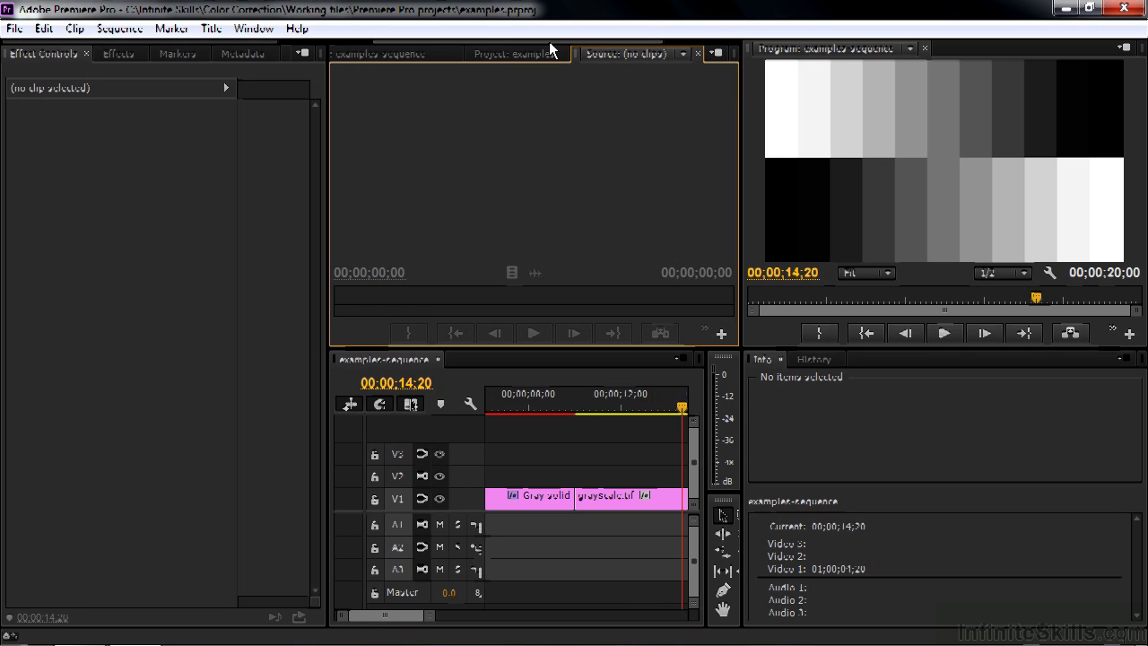
{"action": "left_click_drag", "start_coordinate": [545, 43], "coordinate": [661, 42]}
{"action": "left_click", "coordinate": [659, 48]}
{"action": "left_click_drag", "start_coordinate": [587, 42], "coordinate": [376, 53]}
{"action": "left_click", "coordinate": [364, 51]}
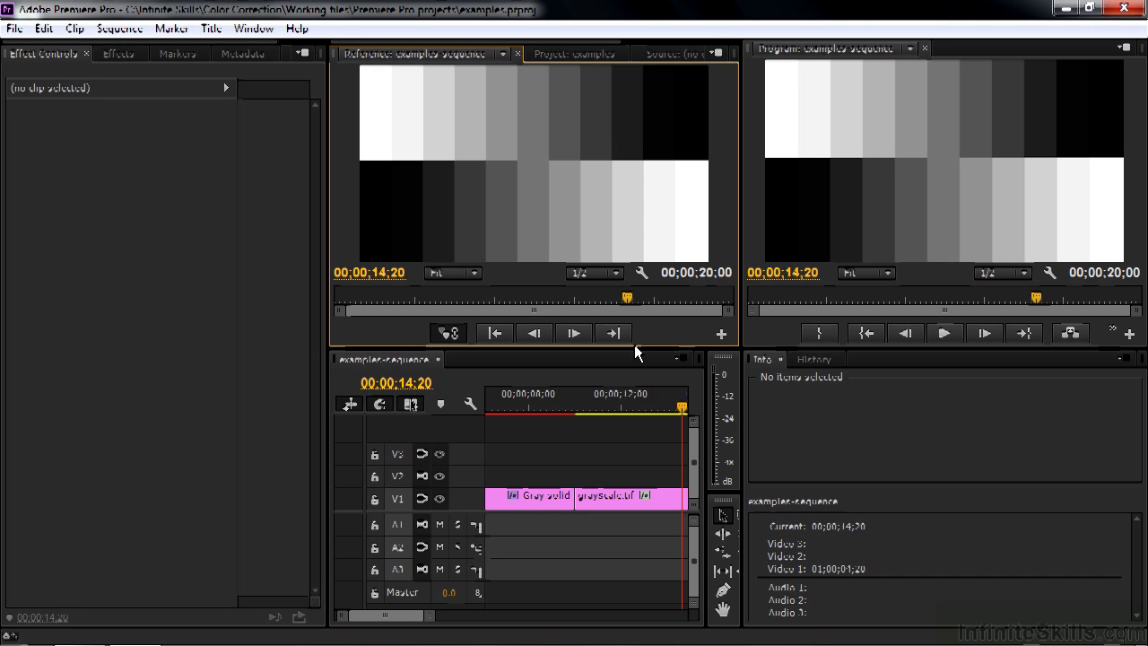
{"action": "left_click_drag", "start_coordinate": [636, 353], "coordinate": [636, 421]}
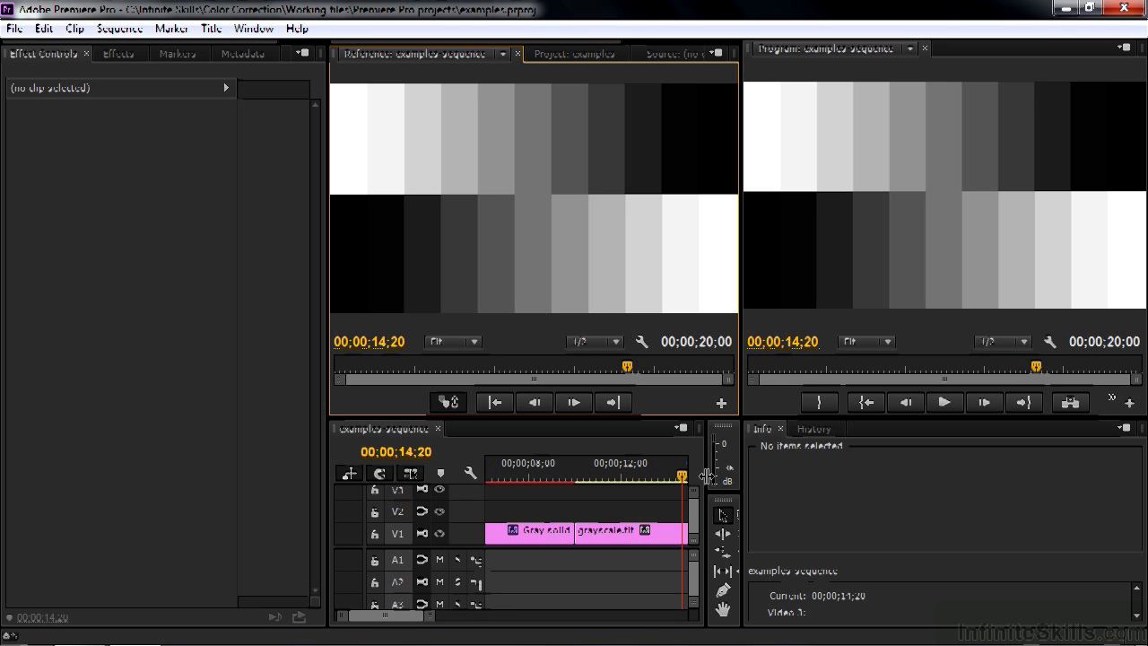
Widen the timeline across the lower area and save the layout as a new named workspace
{"action": "left_click_drag", "start_coordinate": [706, 475], "coordinate": [1132, 499]}
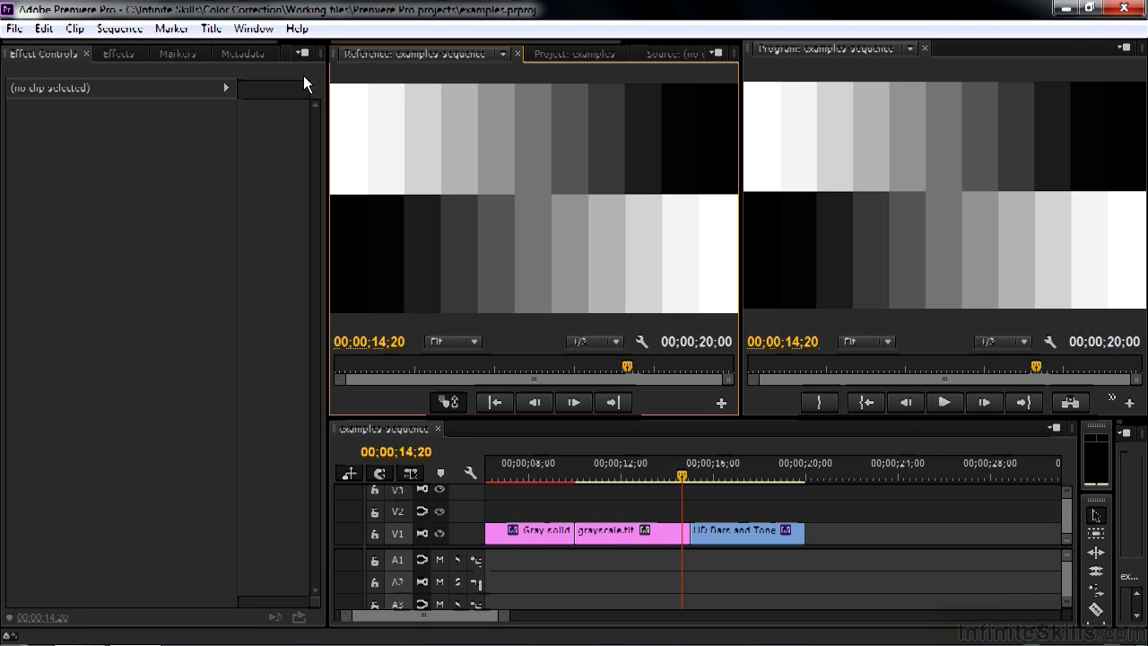
{"action": "left_click", "coordinate": [260, 32]}
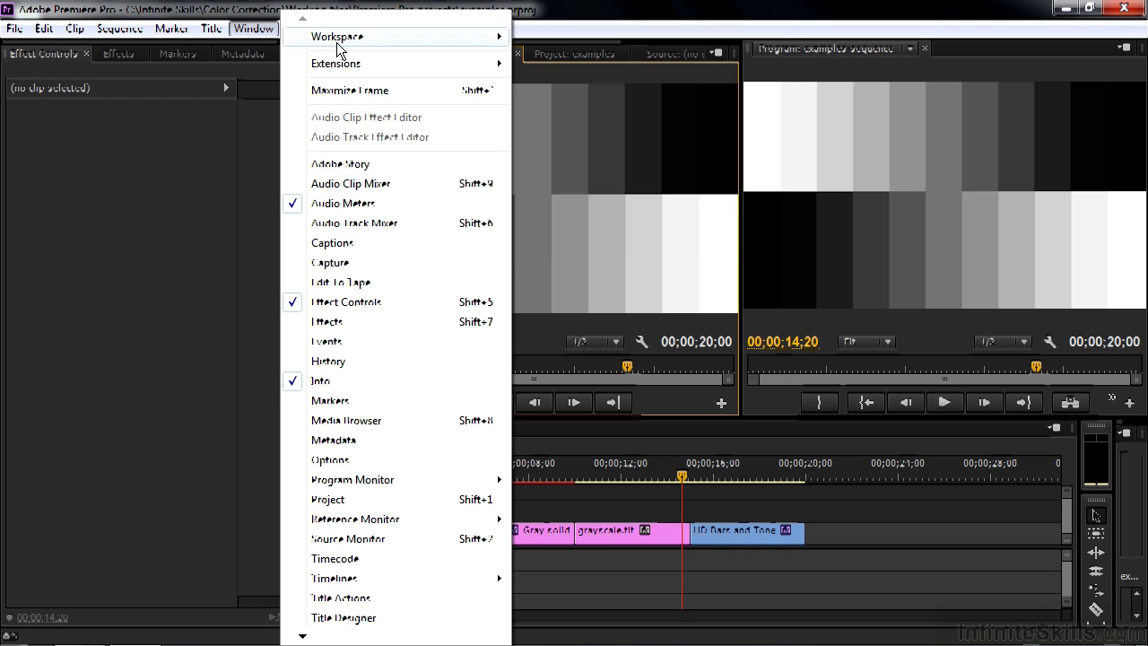
{"action": "mouse_move", "coordinate": [334, 38]}
{"action": "left_click", "coordinate": [603, 181]}
{"action": "type", "text": "1"}
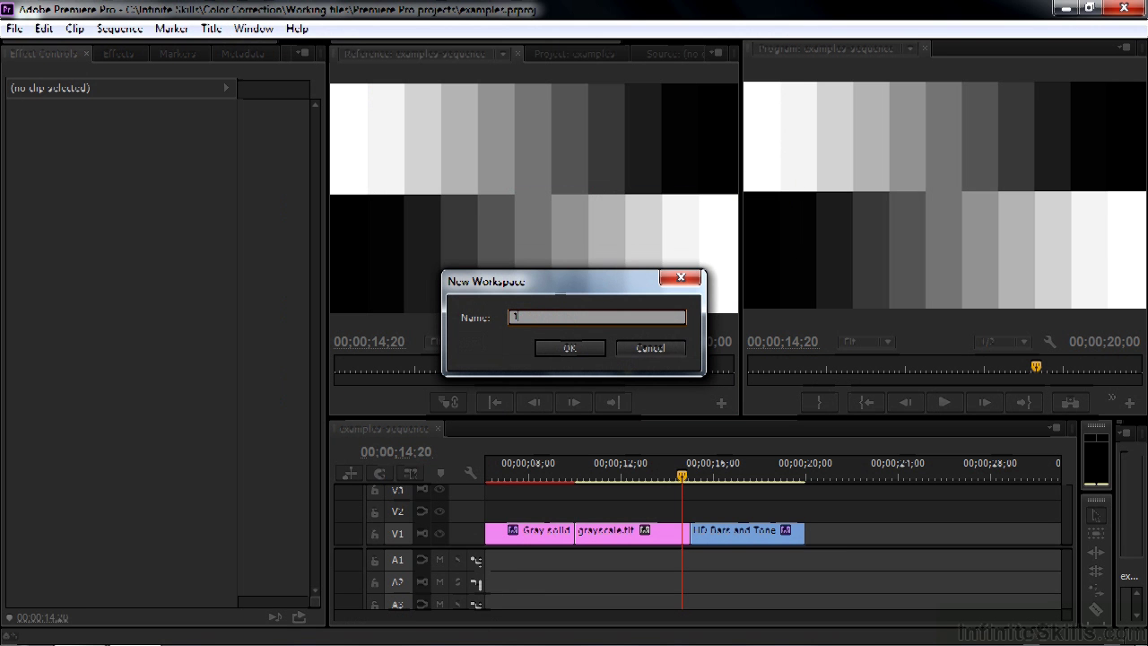
{"action": "type", "text": "Jeff's workspace"}
{"action": "left_click", "coordinate": [569, 348]}
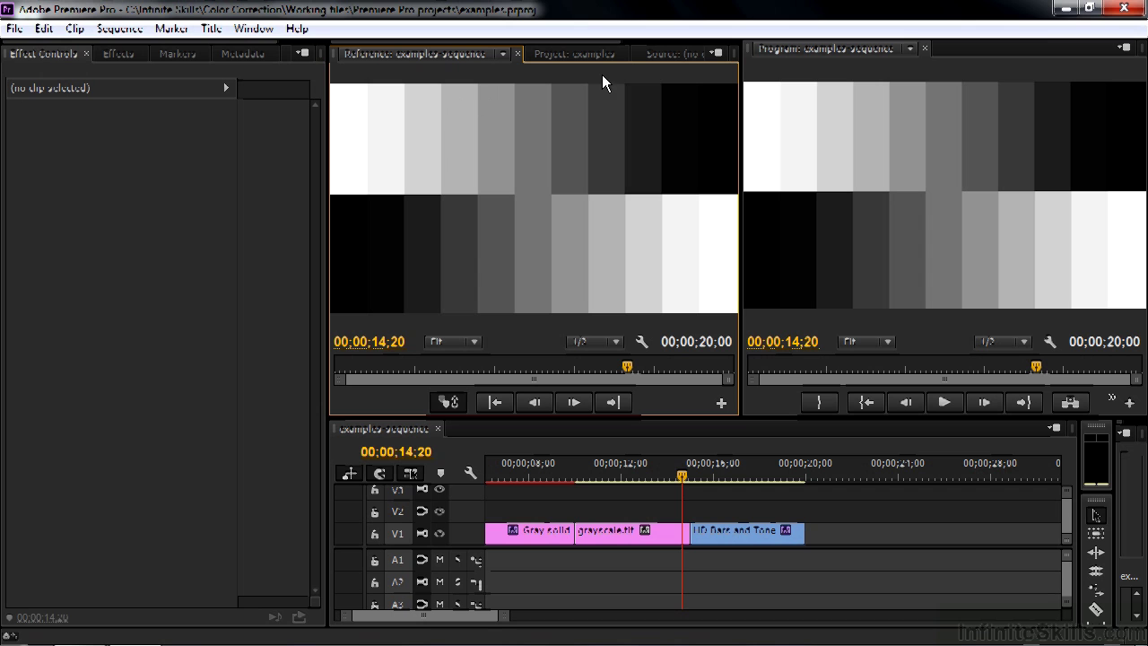
Set the Reference monitor's display to All Scopes from its panel menu
{"action": "left_click", "coordinate": [717, 54]}
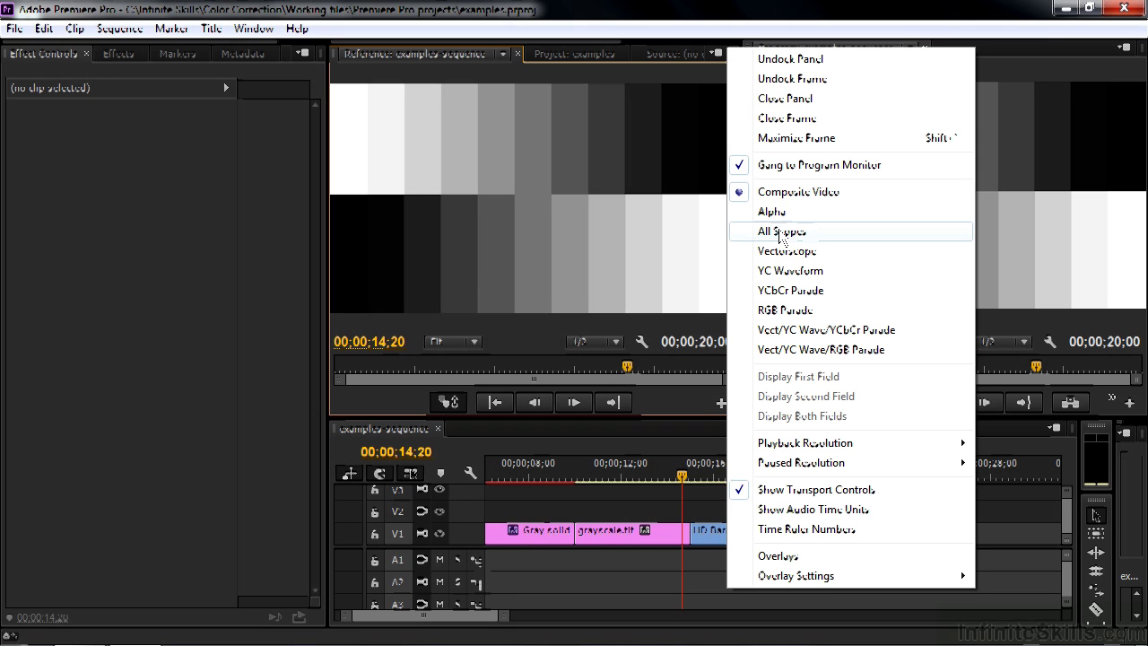
{"action": "left_click", "coordinate": [781, 231]}
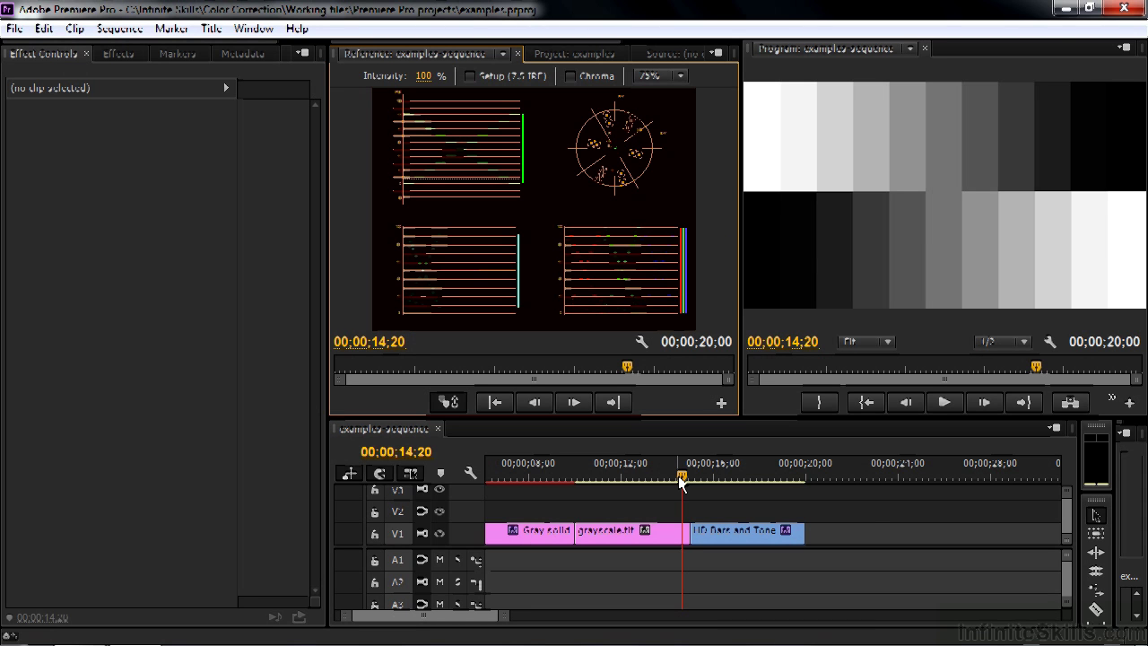
Select the HD Bars and Tone clip and hide the Effect Controls timeline to enlarge the Fast Color Corrector wheel
{"action": "left_click", "coordinate": [753, 538]}
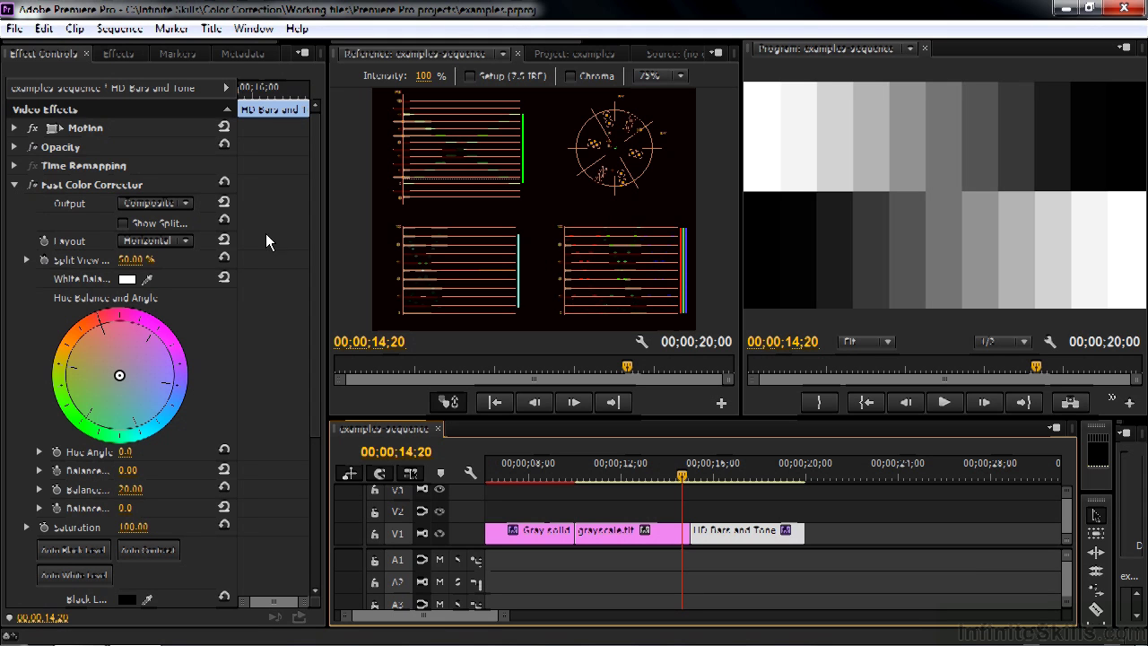
{"action": "left_click", "coordinate": [224, 85]}
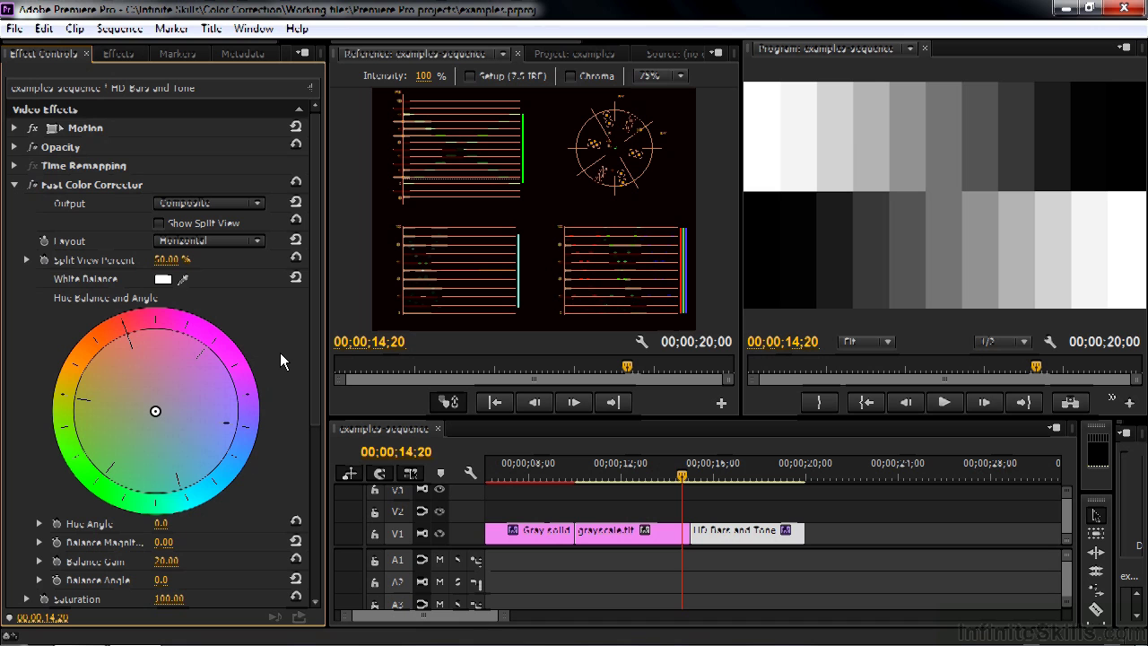
{"action": "left_click", "coordinate": [310, 87]}
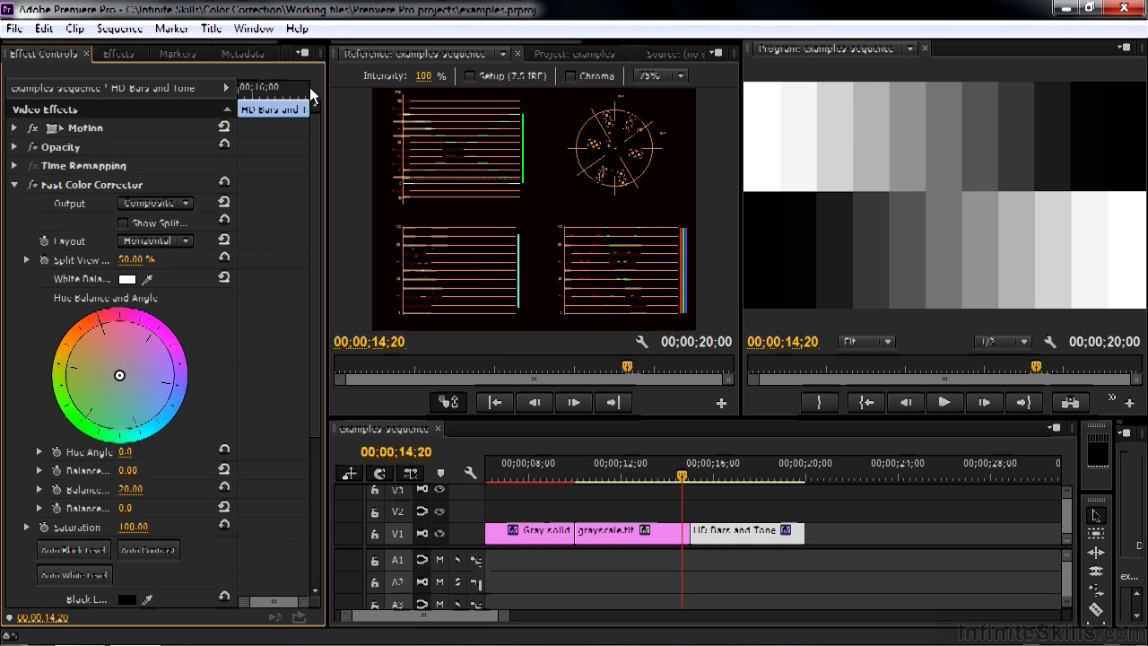
{"action": "left_click", "coordinate": [227, 88]}
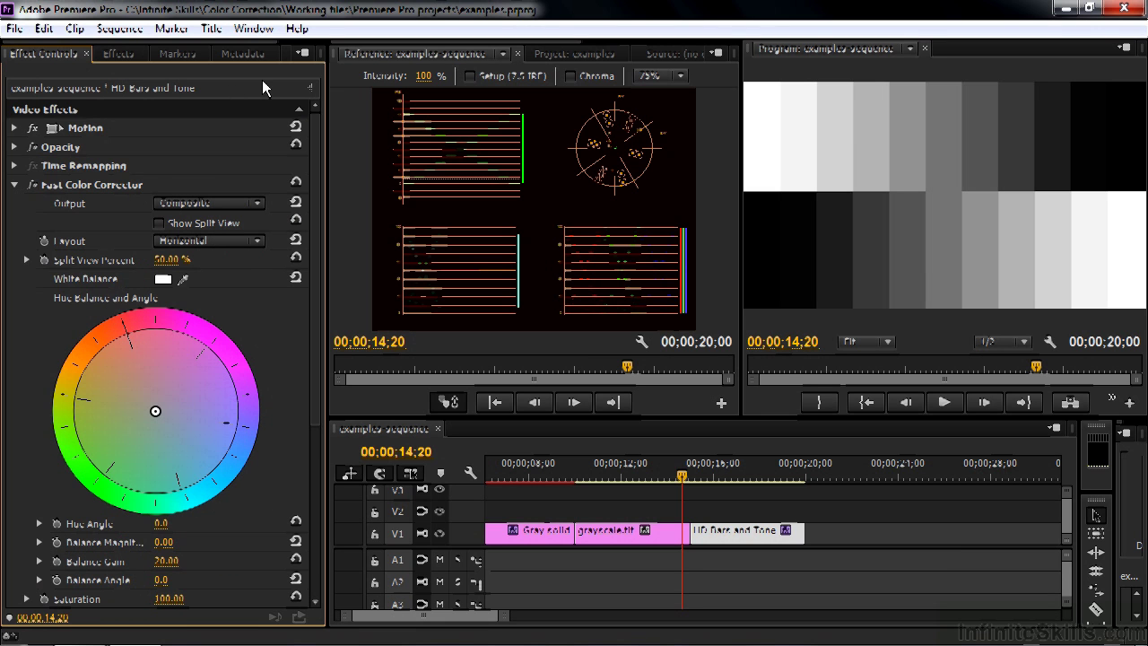